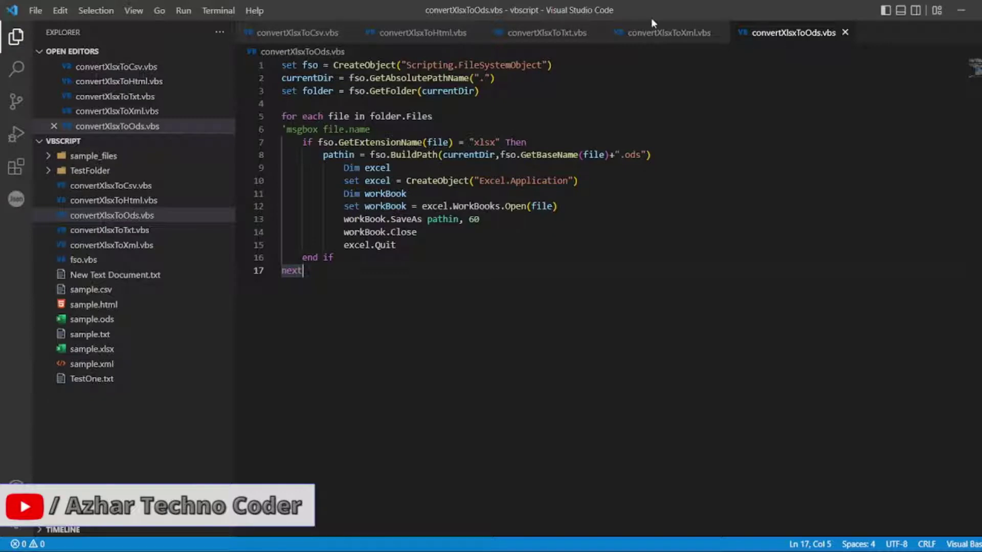
# Step: View the convertXlsxToXml.vbs and convertXlsxToCsv.vbs conversion scripts
pyautogui.click(665, 34)
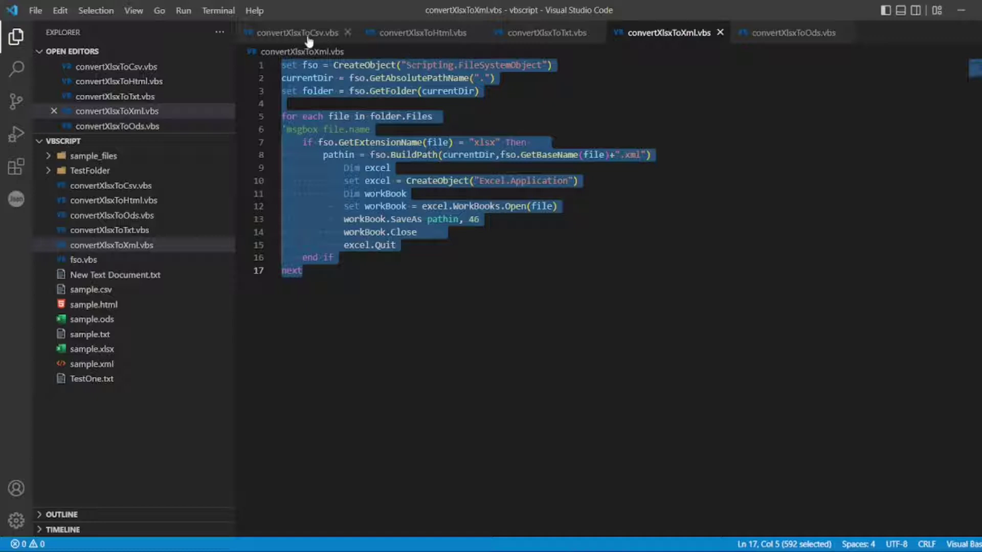
pyautogui.click(309, 40)
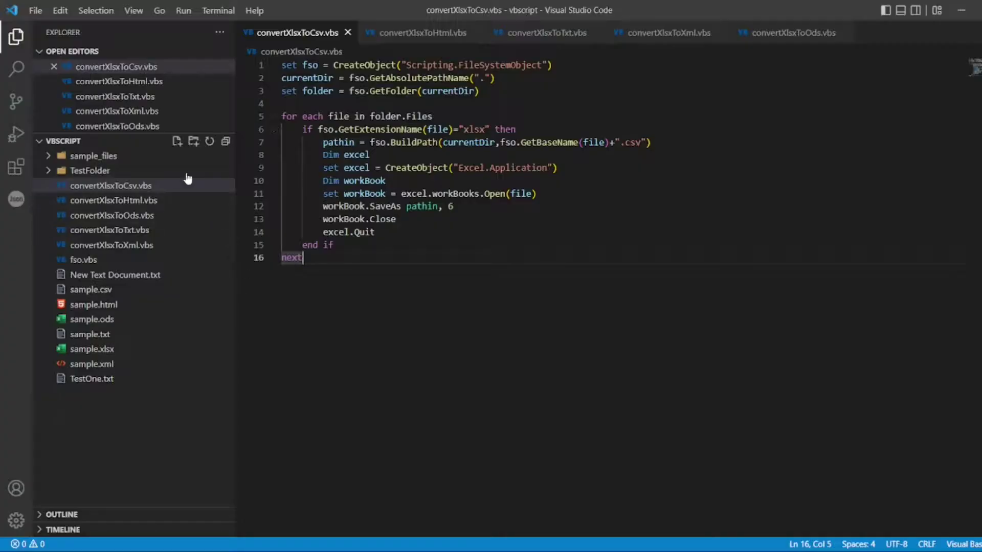
# Step: Create and open a new empty file convertXlsxToxls.vbs in the vbscript project
pyautogui.click(176, 142)
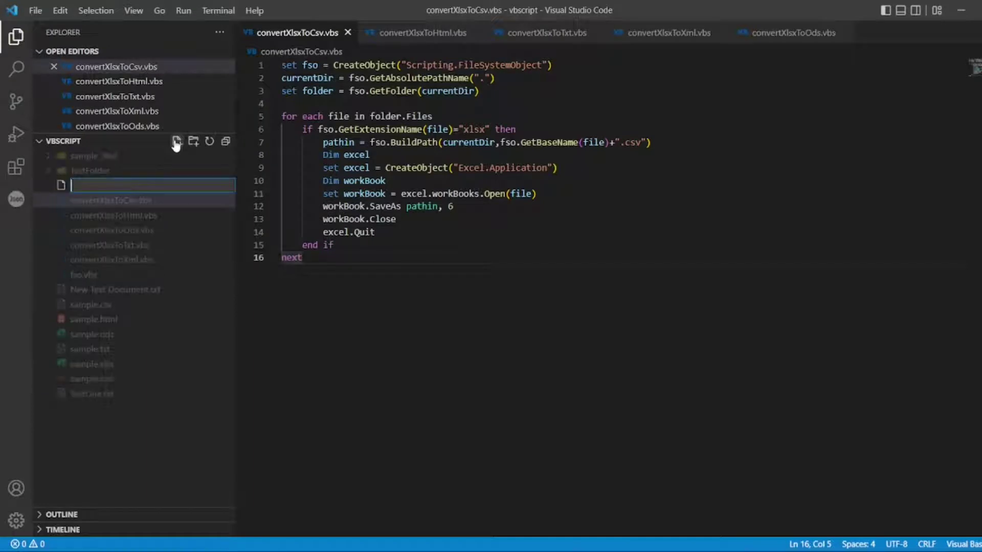
pyautogui.write('convertXlsx')
pyautogui.write('To')
pyautogui.write('xls.vbs')
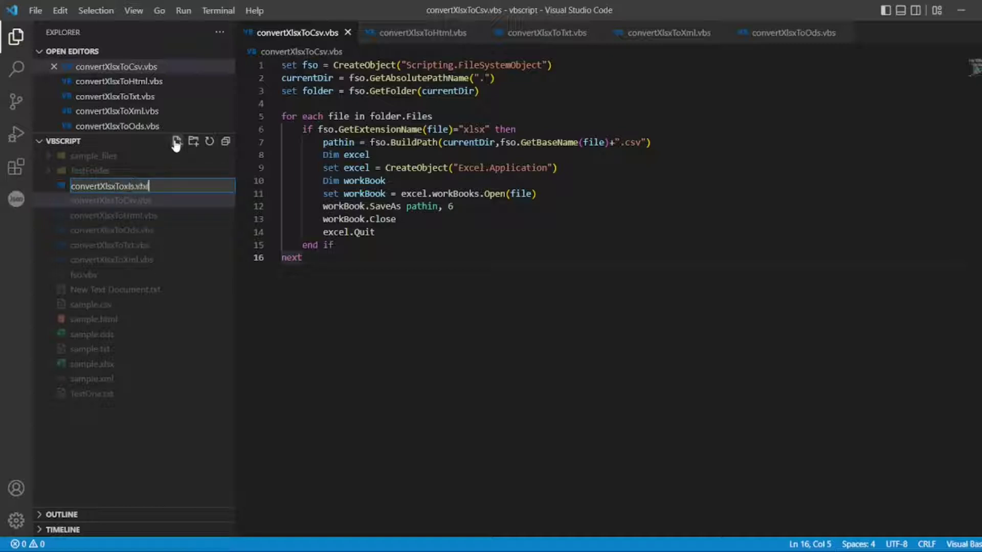
pyautogui.press('Escape')
pyautogui.write('vbs')
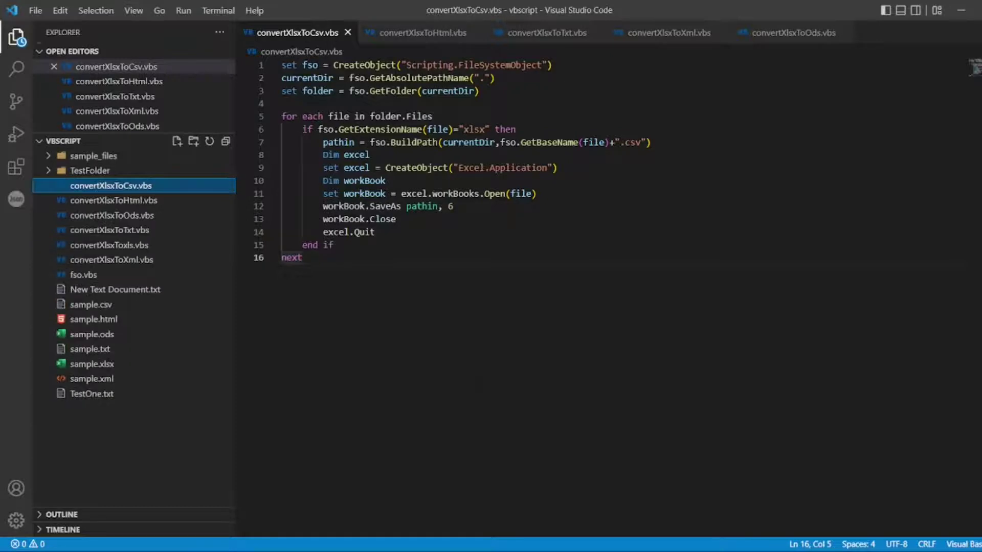
pyautogui.press('Return')
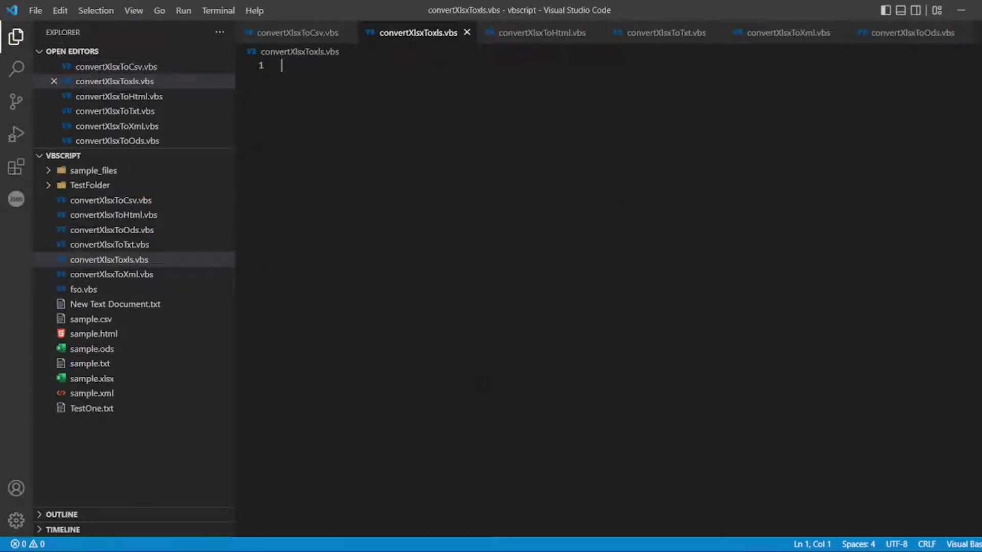
pyautogui.click(961, 10)
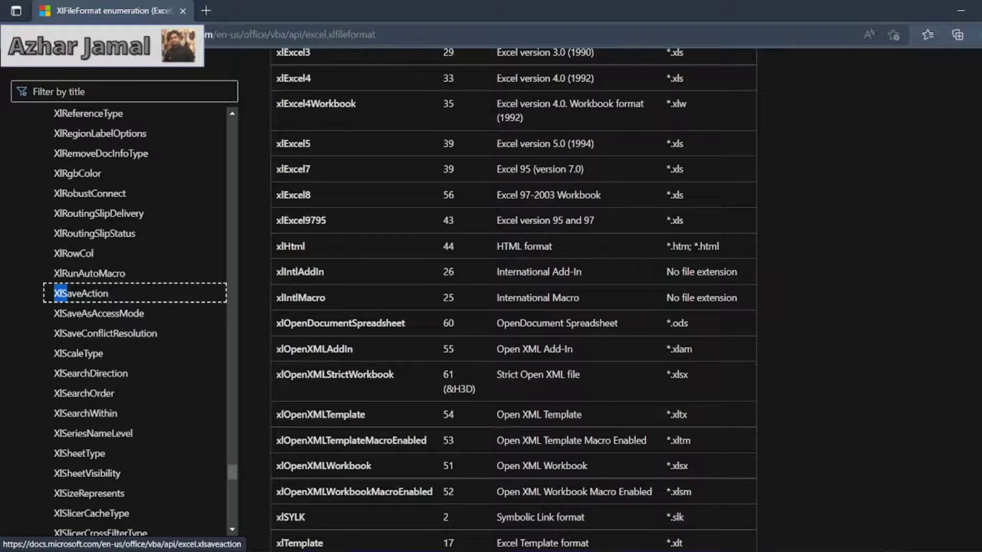
pyautogui.scroll(2, 514, 300)
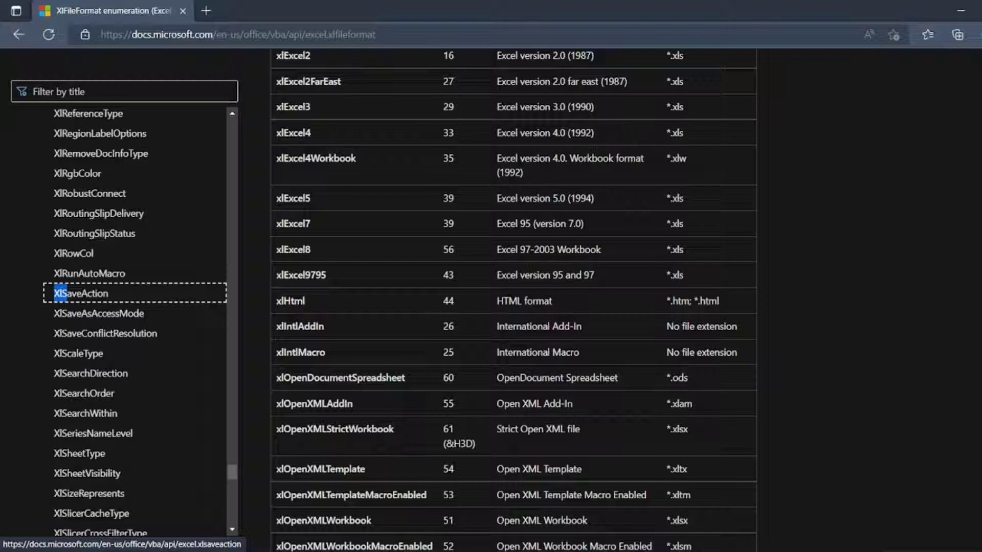
pyautogui.moveTo(597, 133); pyautogui.dragTo(496, 133)
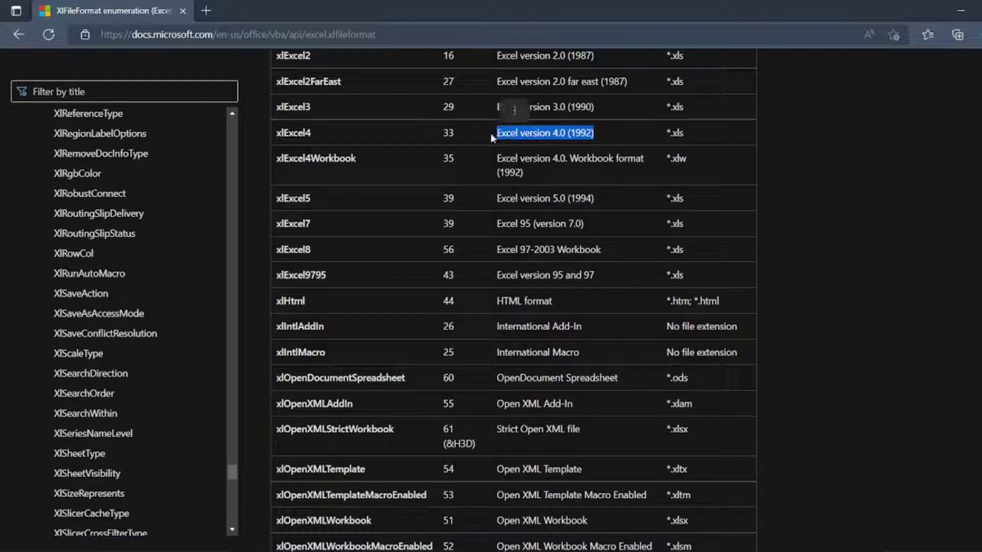
pyautogui.scroll(3, 513, 307)
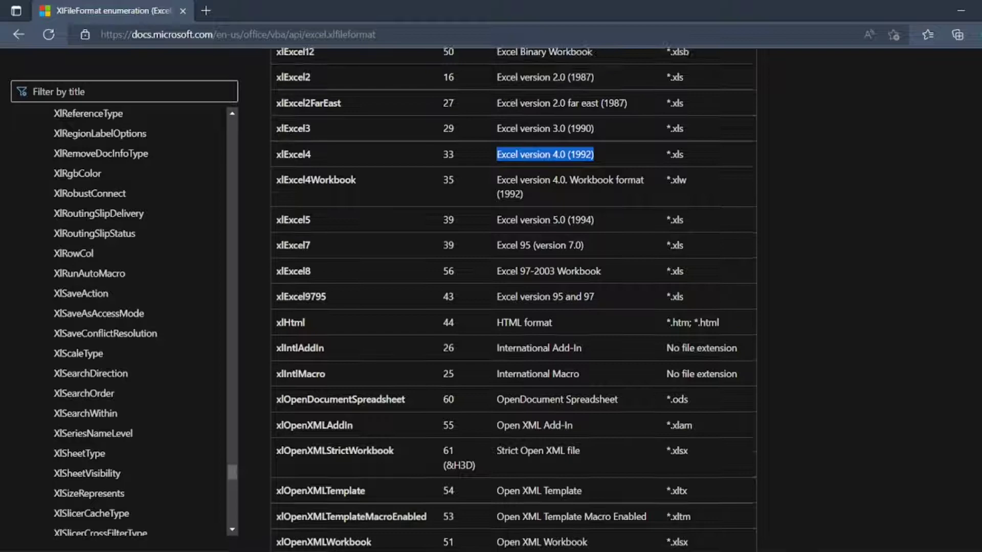
pyautogui.scroll(2, 513, 307)
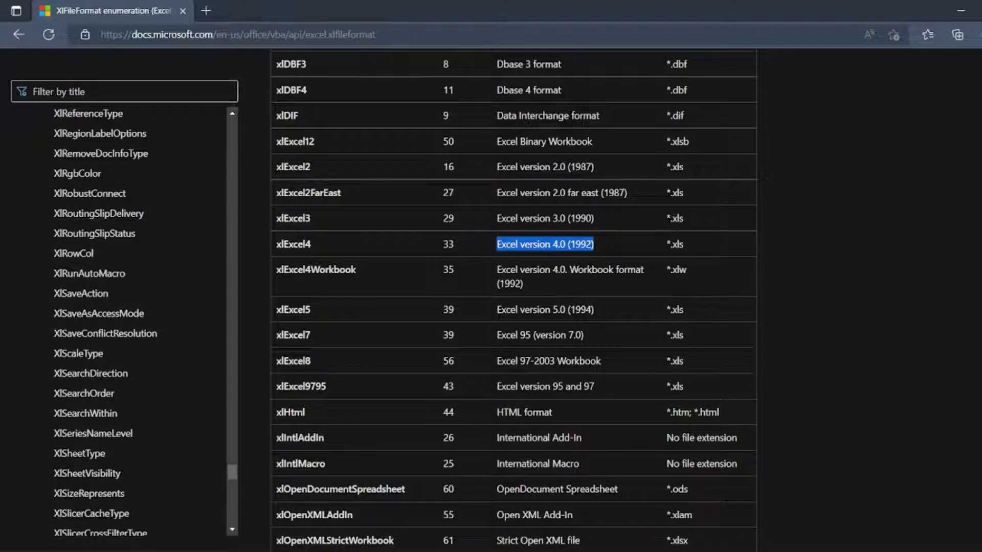
pyautogui.moveTo(565, 168); pyautogui.dragTo(495, 168)
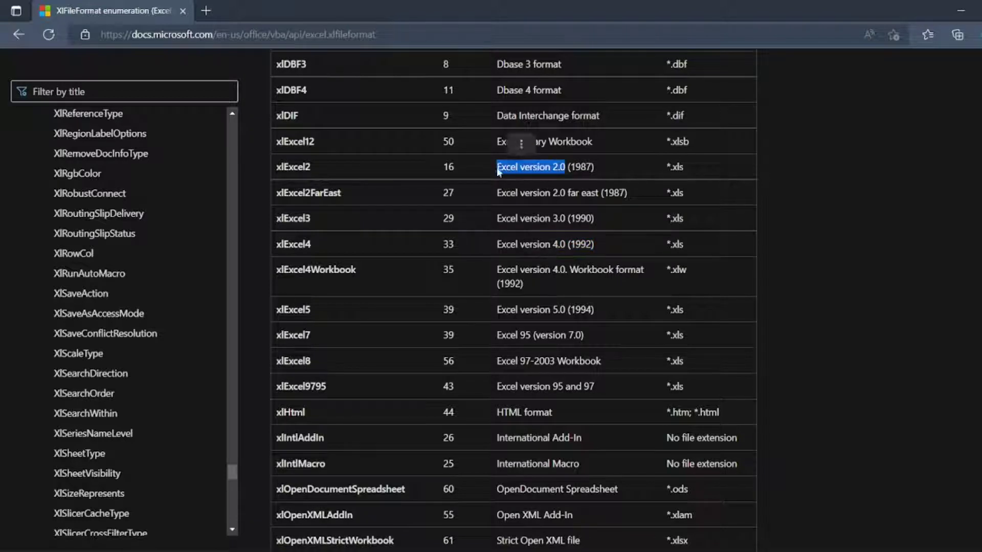
pyautogui.doubleClick(449, 167)
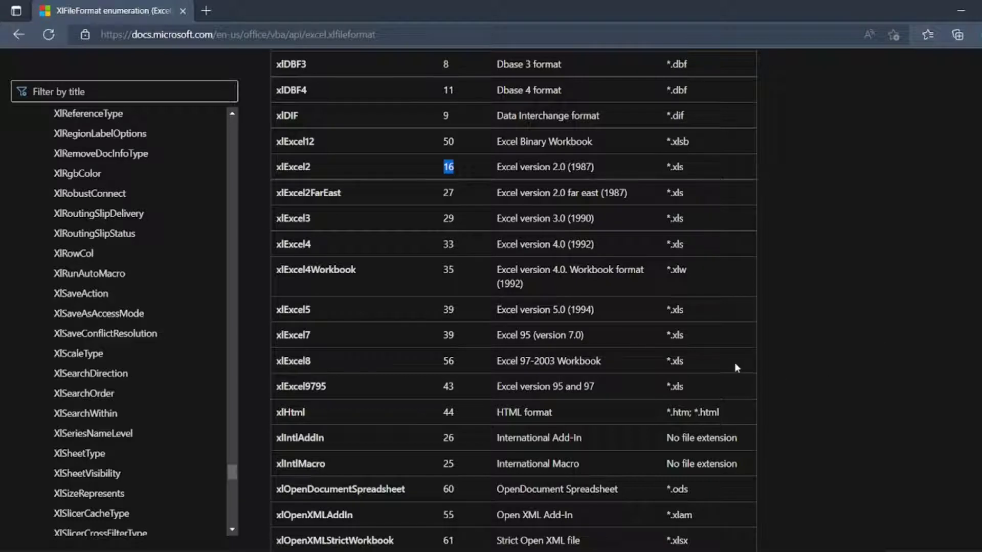
pyautogui.moveTo(591, 387); pyautogui.dragTo(515, 395)
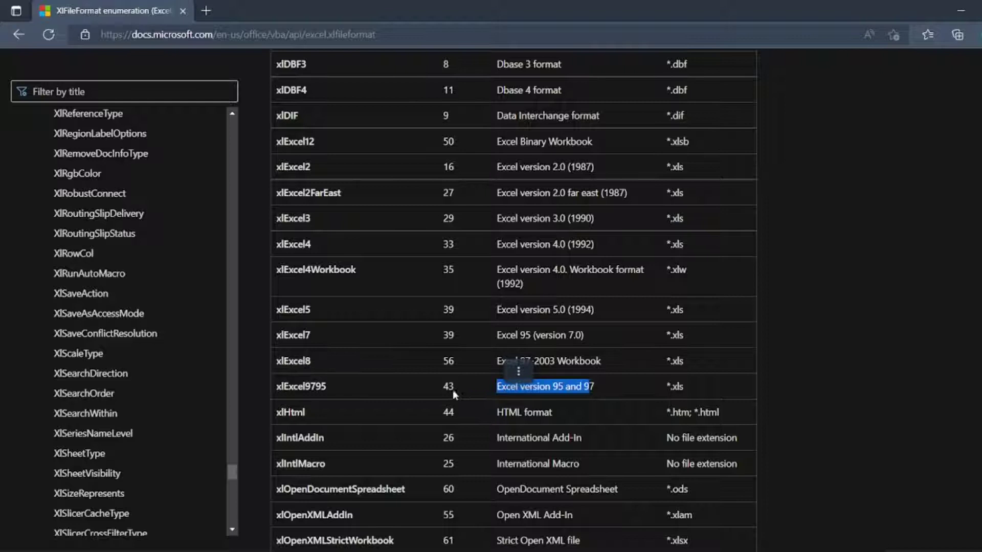
# Step: Copy the ODS conversion script's code into the empty convertXlsxToxls.vbs
pyautogui.hotkey('alt', 'Tab')
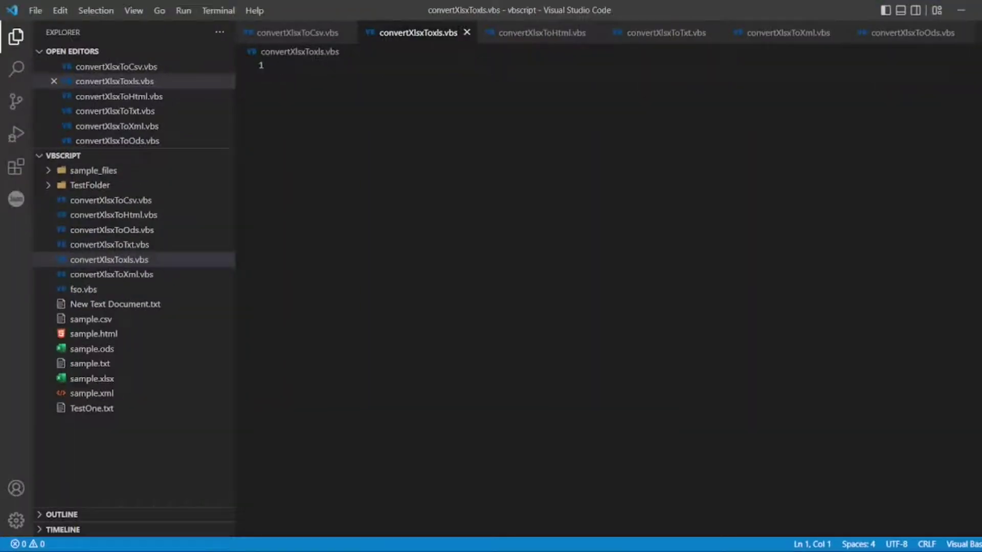
pyautogui.click(890, 33)
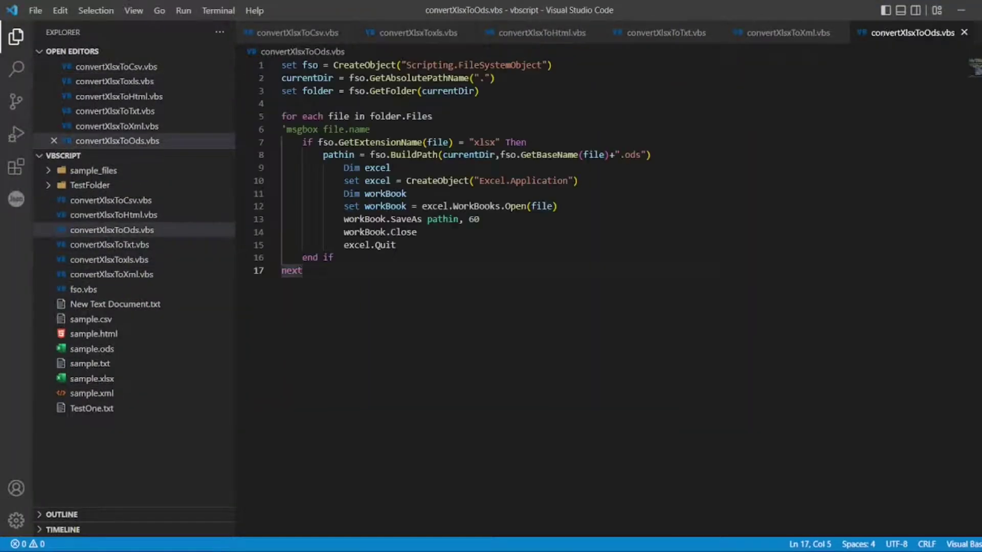
pyautogui.hotkey('ctrl', 'a')
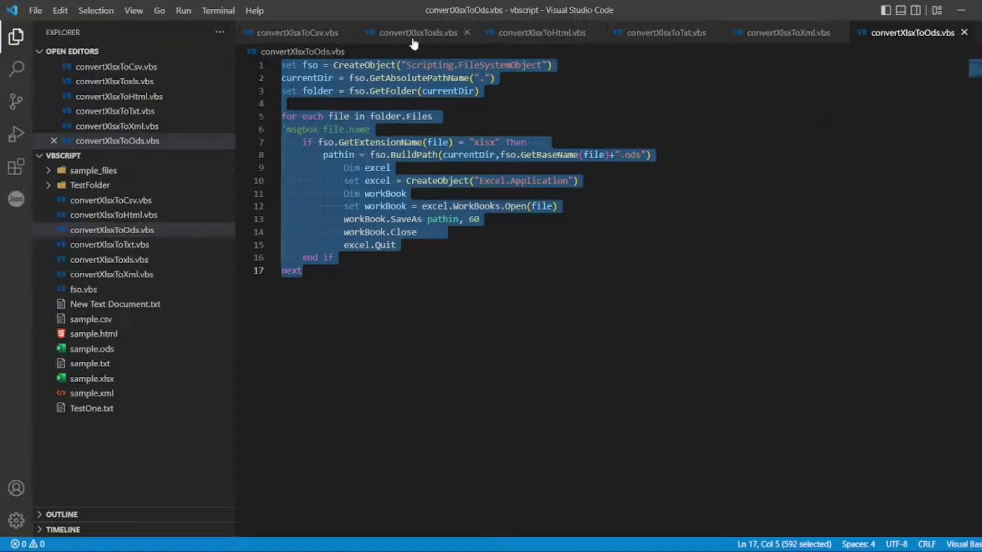
pyautogui.click(414, 33)
pyautogui.write('set fso = CreateObject("Scripting.FileSystemObject") currentDir = fso.GetAbsolutePathName(".") set folder = fso.GetFolder(currentDir)  for each file in folder.Files \'msgbox file.name     if fso.GetExtensionName(file) = "xlsx" Then         pathin = fso.BuildPath(currentDir,fso.GetBaseName(file)+".ods")             Dim excel             set excel = CreateObject("Excel.Application")             Dim workBook             set workBook = excel.WorkBooks.Open(file)             workBook.SaveAs pathin, 60             workBook.Close             excel.Quit     end if next')
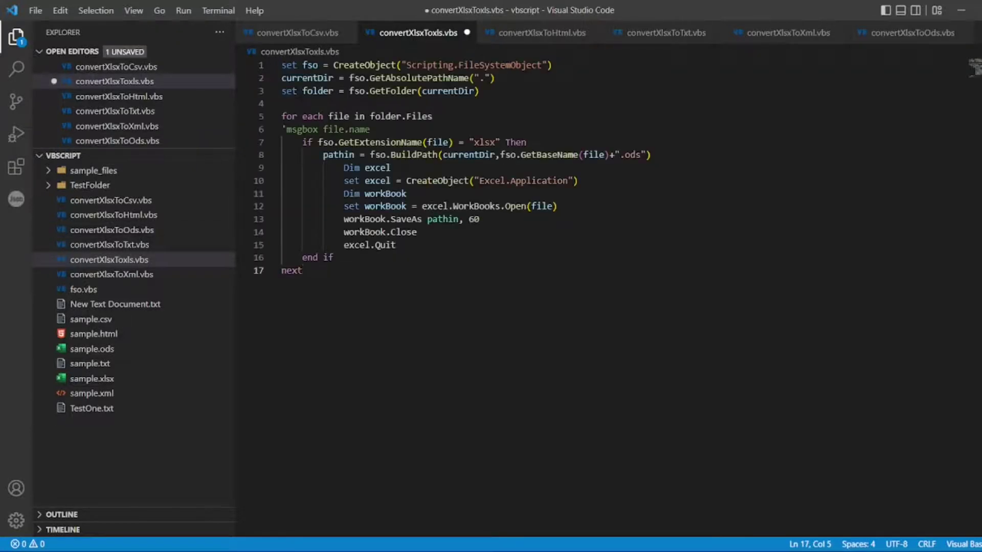
# Step: Change the output extension to .xls and the SaveAs format from 60 to 56, then save
pyautogui.doubleClick(633, 155)
pyautogui.write('xls')
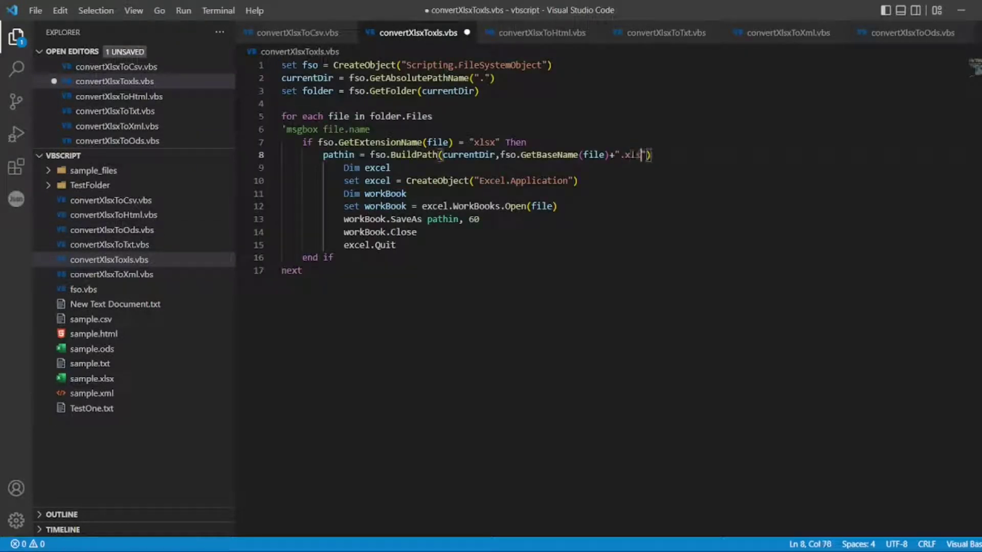
pyautogui.doubleClick(474, 220)
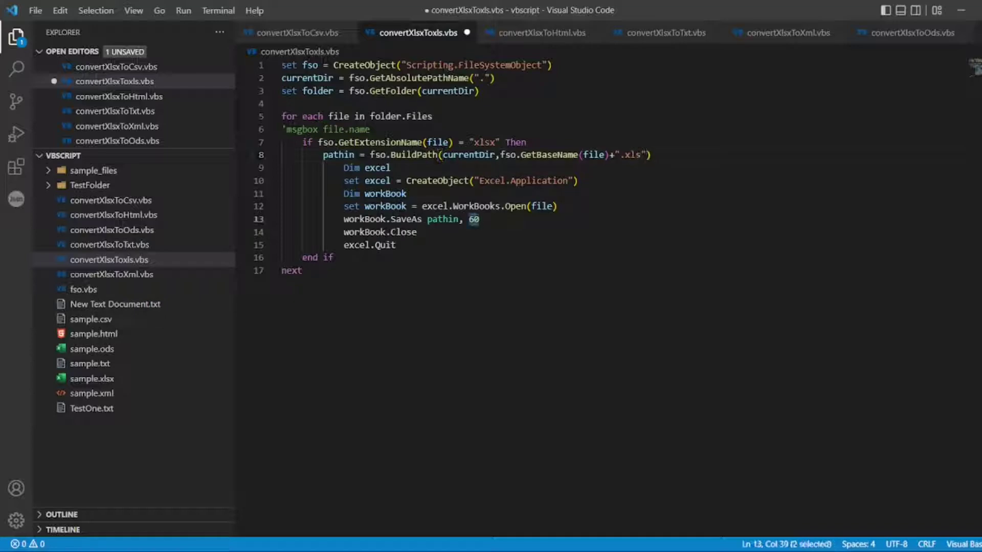
pyautogui.hotkey('alt', 'Tab')
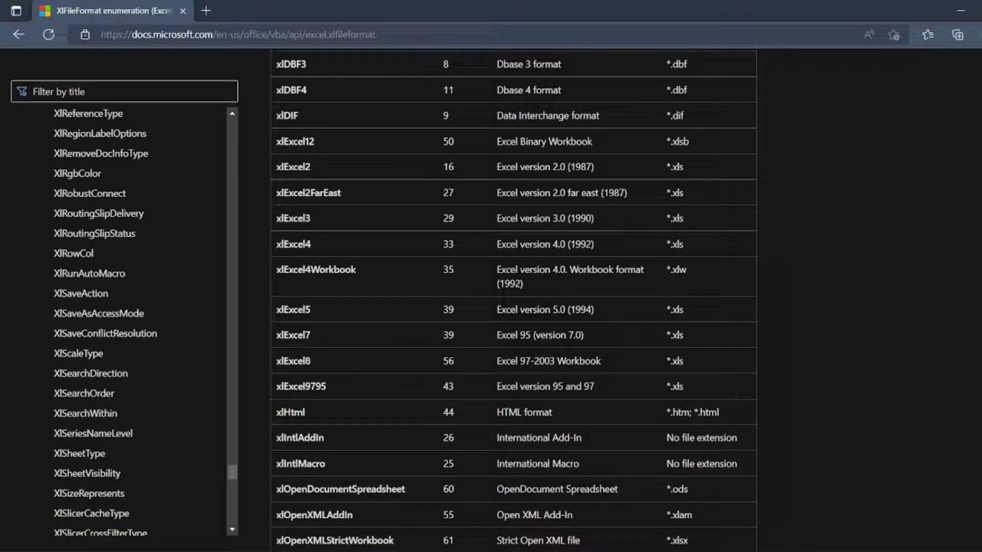
pyautogui.hotkey('alt', 'Tab')
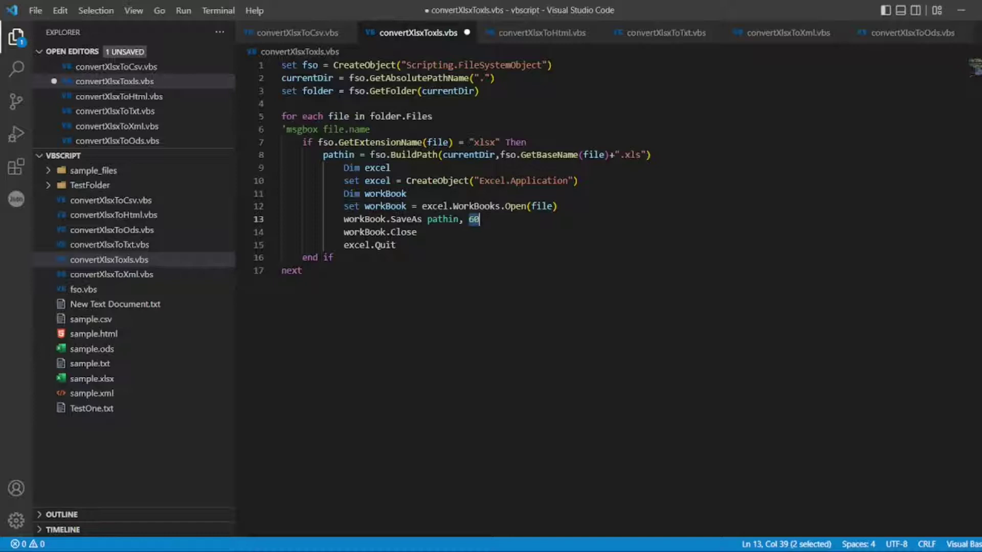
pyautogui.write('56')
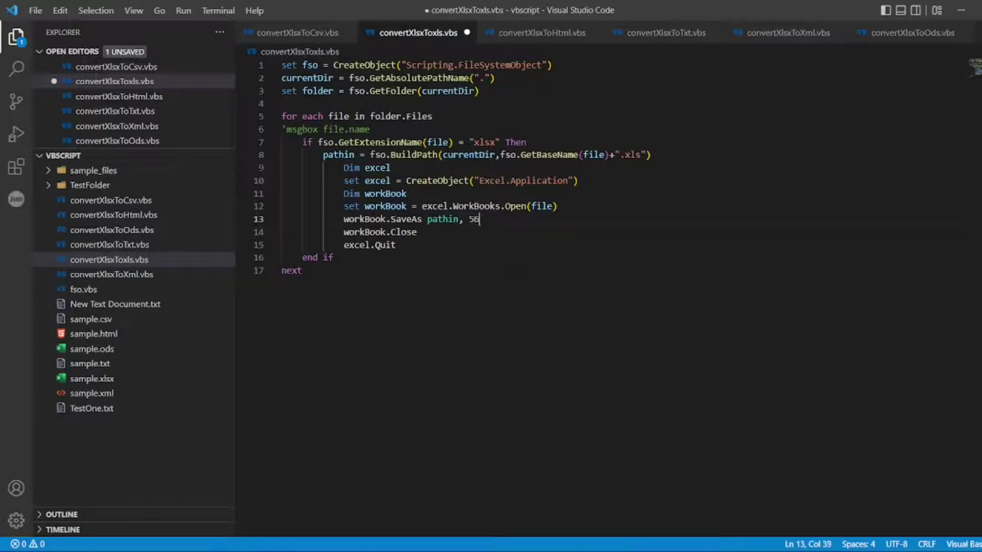
pyautogui.hotkey('ctrl', 's')
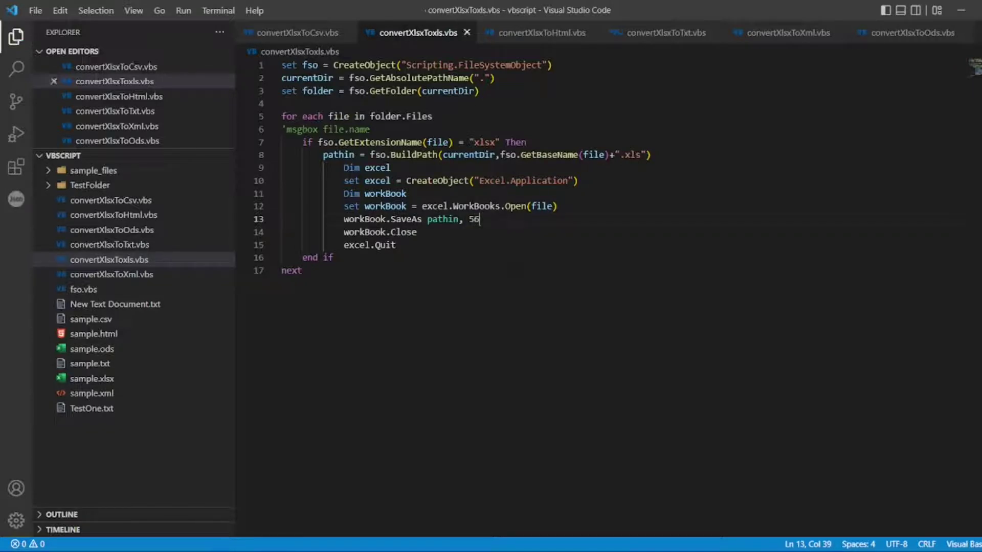
pyautogui.hotkey('ctrl', 'End')
# Step: Run convertXlsxToxls.vbs from the folder and confirm the new sample .xls opens in Excel
pyautogui.hotkey('alt', 'Tab')
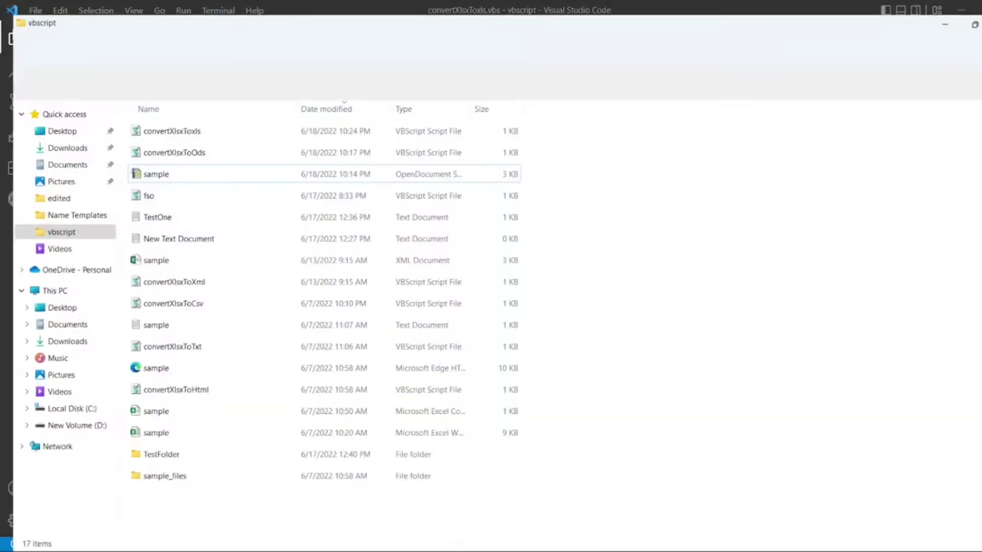
pyautogui.click(196, 121)
pyautogui.doubleClick(195, 121)
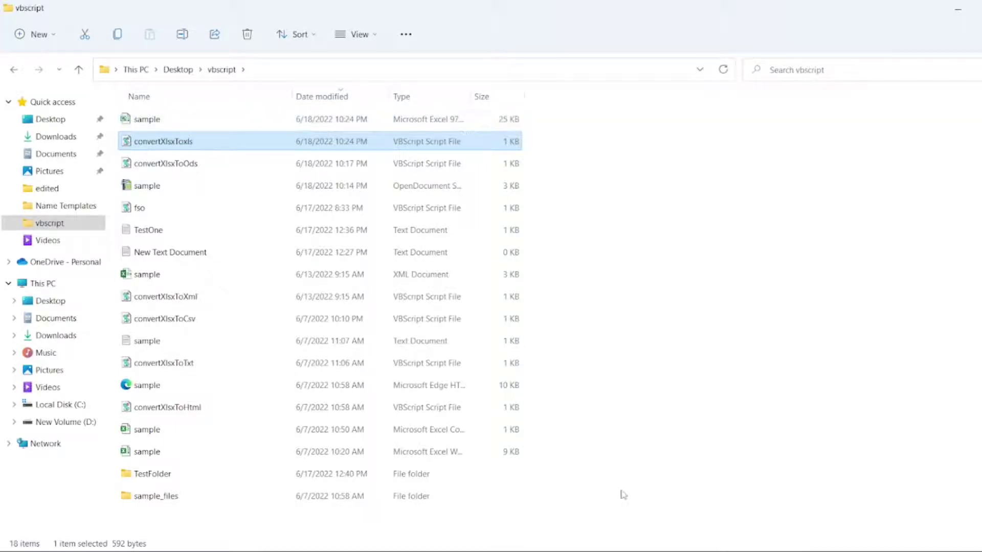
pyautogui.doubleClick(330, 119)
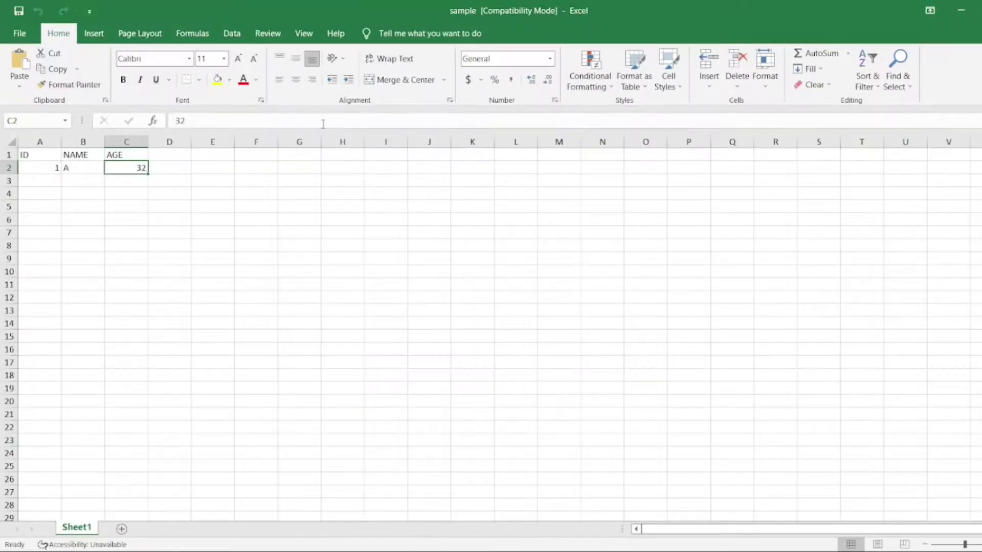
pyautogui.hotkey('ctrl', 'w')
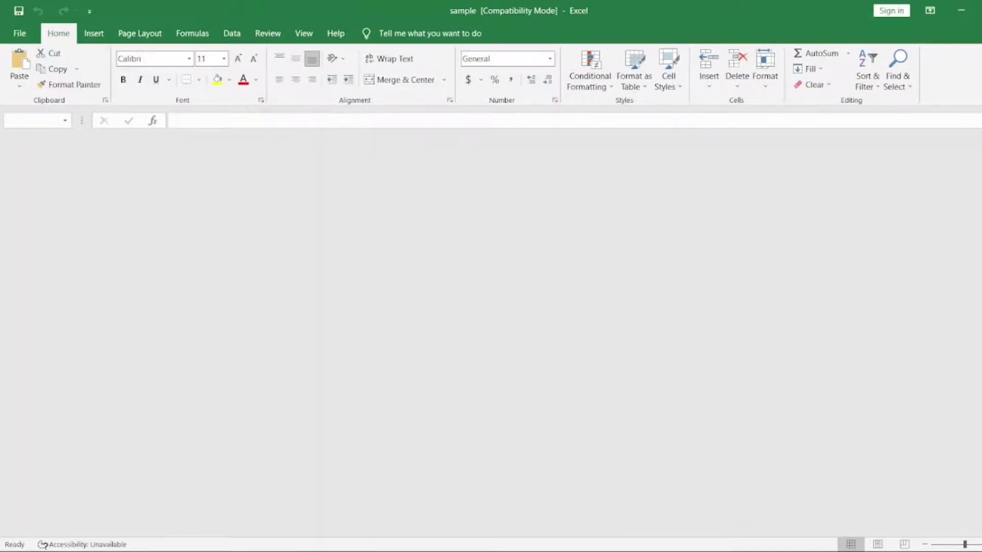
pyautogui.hotkey('alt', 'F4')
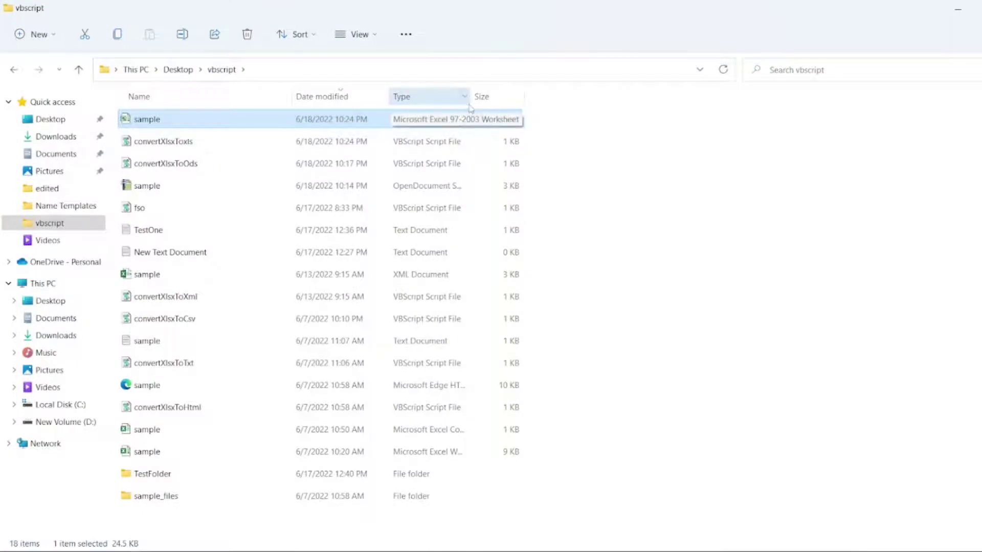
# Step: Take code 39 from the docs, switch the script's SaveAs format from 56 to 39 with a 39.xls name, and save
pyautogui.click(668, 545)
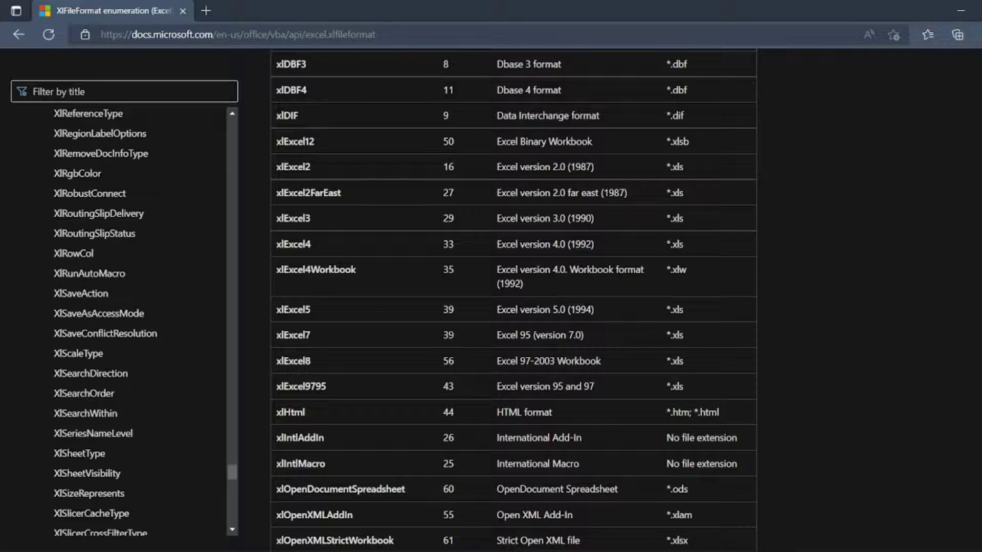
pyautogui.doubleClick(448, 335)
pyautogui.hotkey('alt', 'Tab')
pyautogui.write('39')
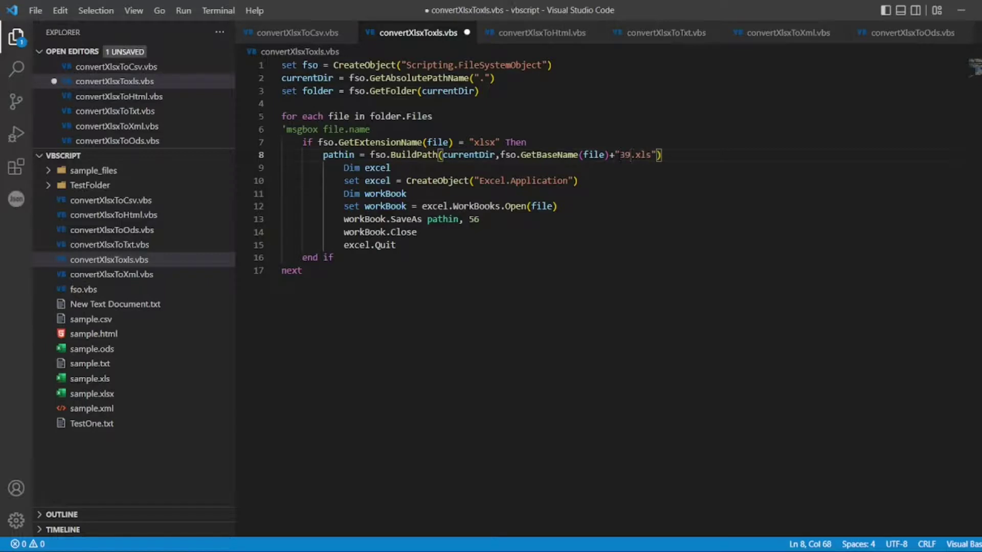
pyautogui.doubleClick(474, 219)
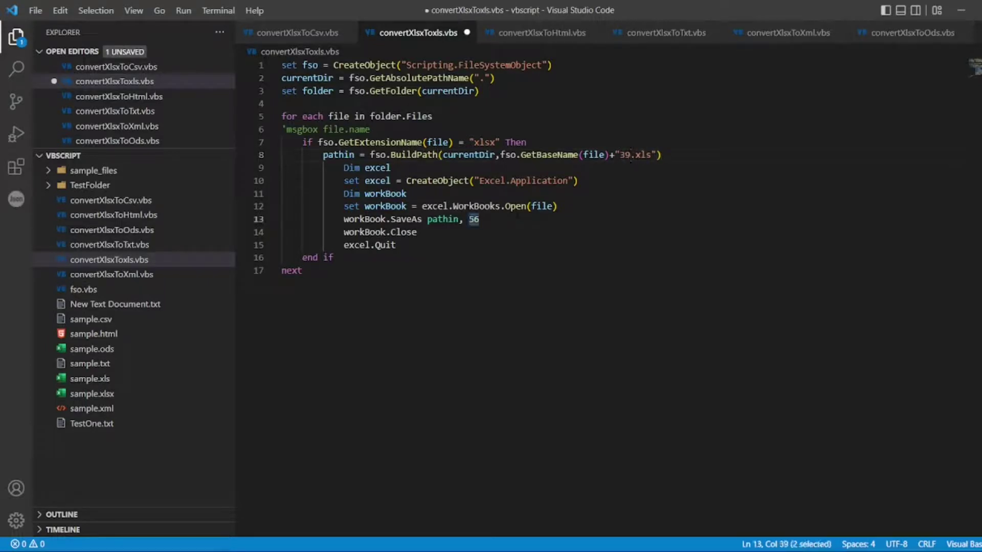
pyautogui.write('39')
pyautogui.hotkey('ctrl', 'End')
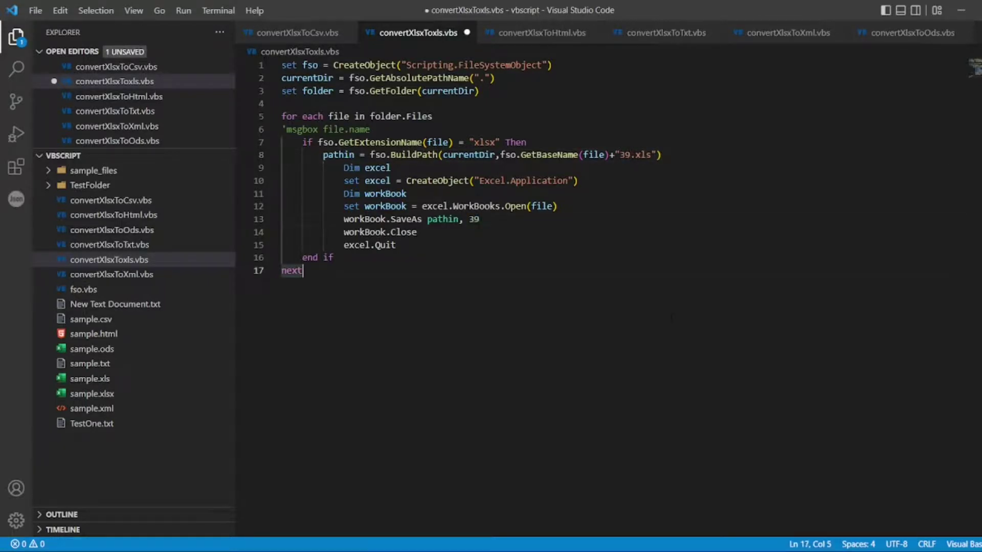
pyautogui.hotkey('ctrl', 's')
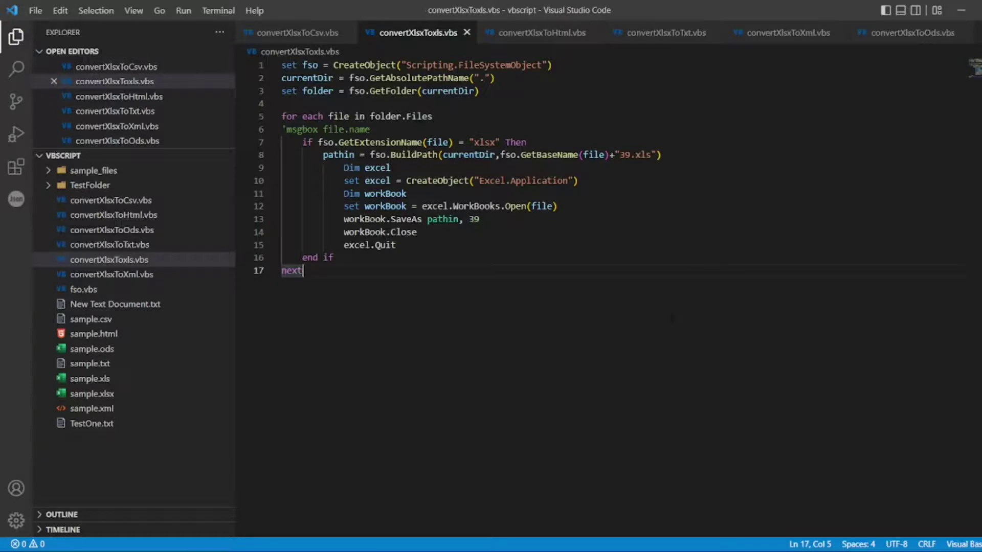
# Step: Run the updated script, open the 17 KB sample39 workbook, and compare its size with sample
pyautogui.hotkey('alt', 'Tab')
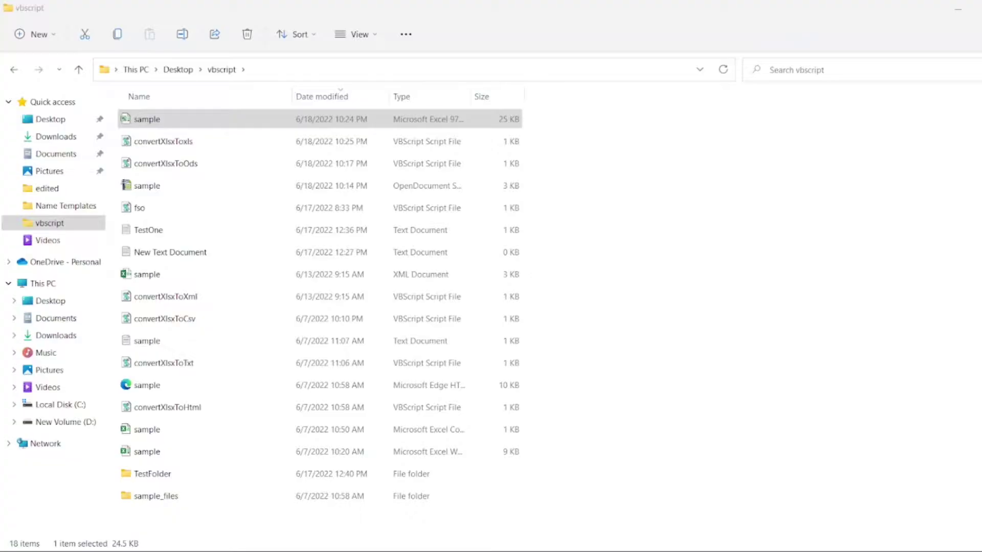
pyautogui.doubleClick(162, 141)
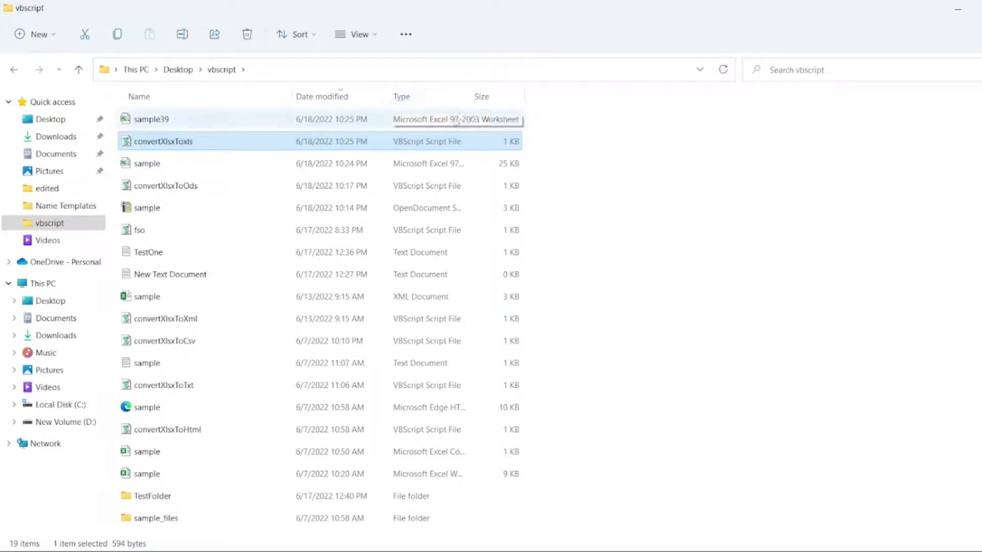
pyautogui.click(595, 130)
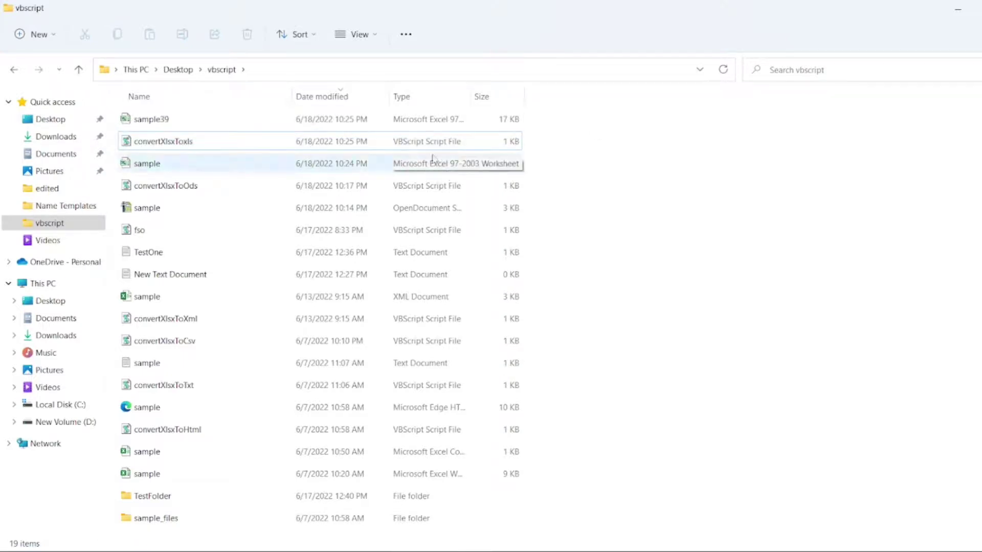
pyautogui.doubleClick(176, 121)
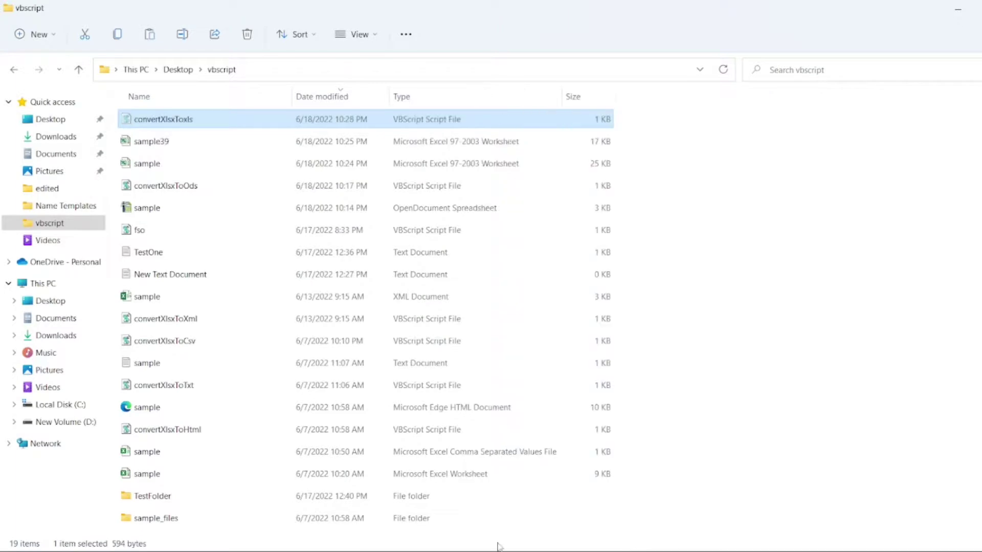
pyautogui.click(249, 146)
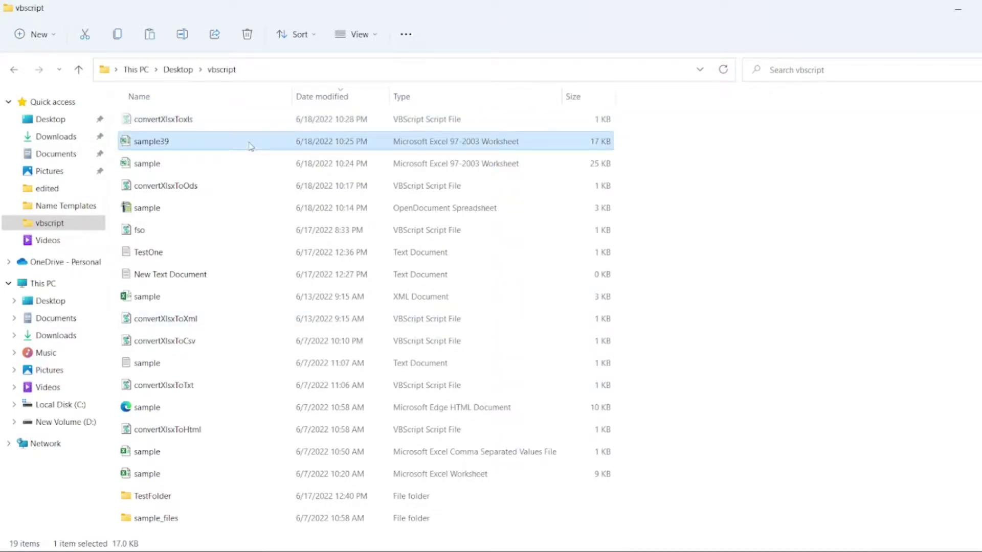
pyautogui.click(246, 163)
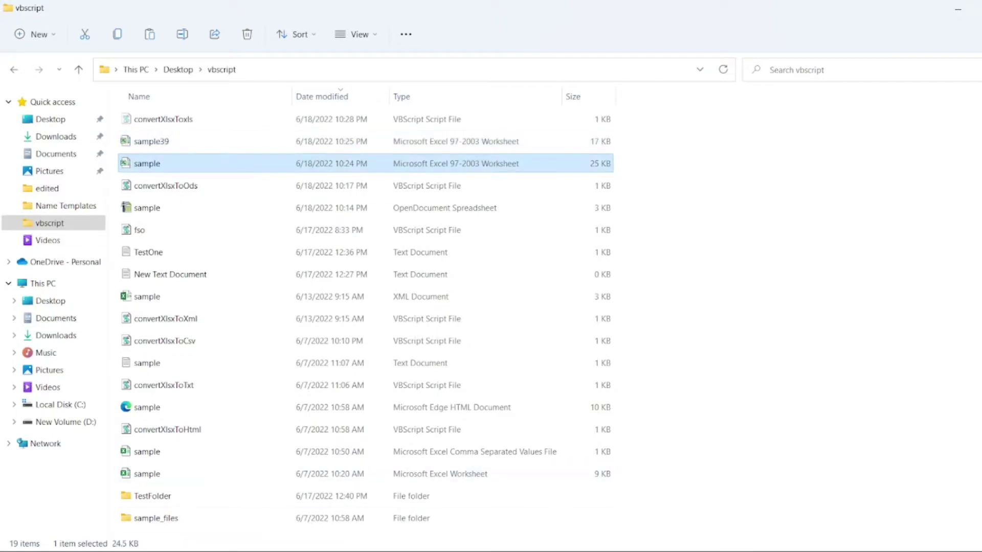
# Step: Review the XlFileFormat rows from xlExcel2FarEast to xlExcel8 in the documentation
pyautogui.hotkey('alt', 'Tab')
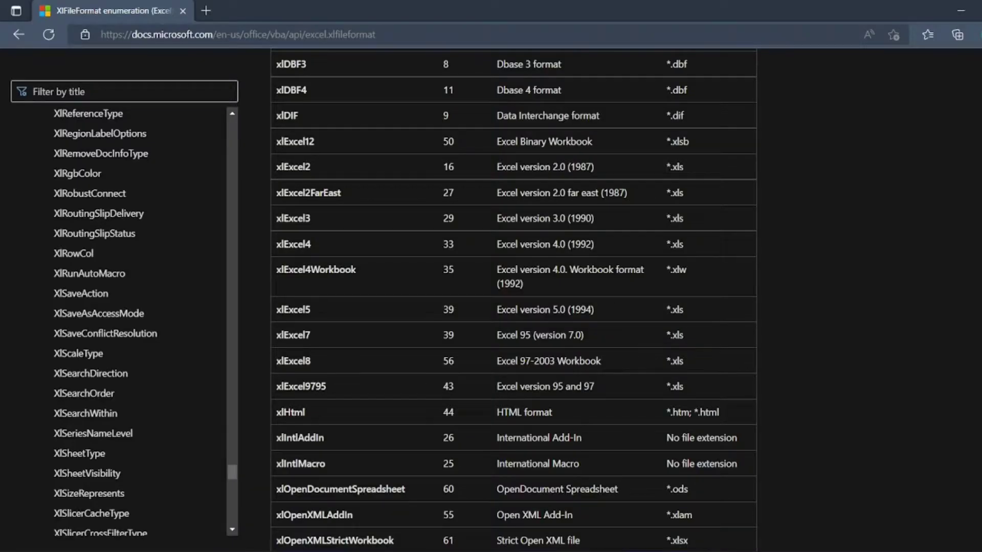
pyautogui.moveTo(459, 363); pyautogui.dragTo(419, 204)
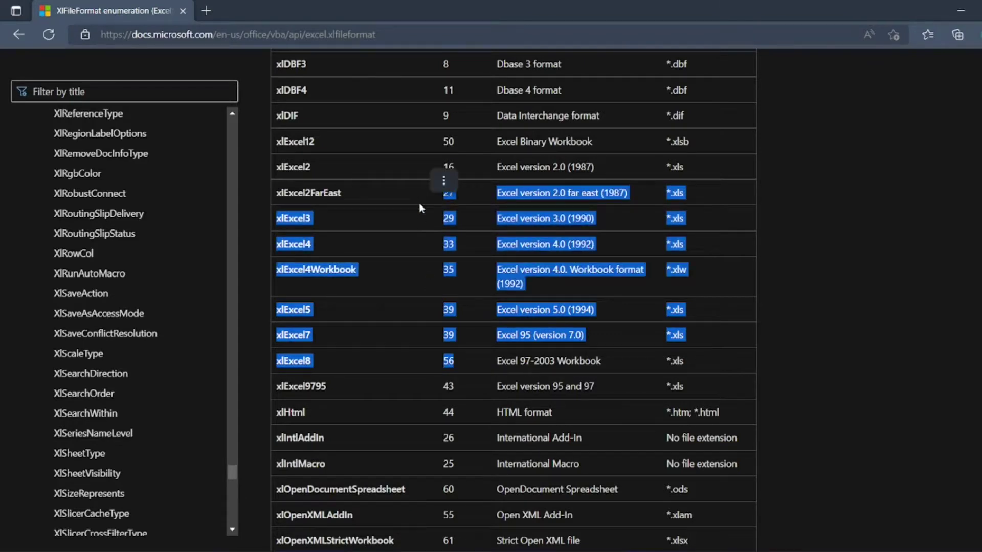
pyautogui.click(883, 225)
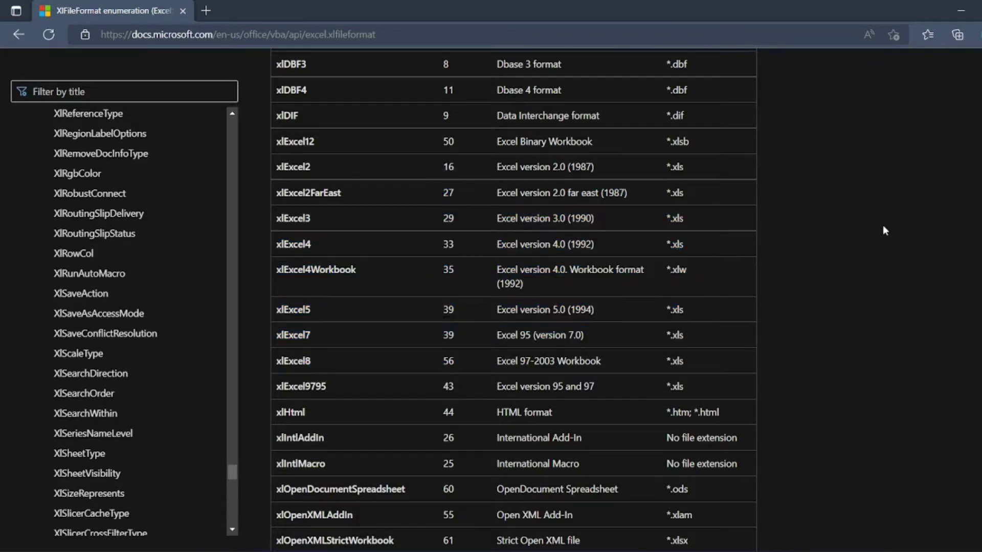